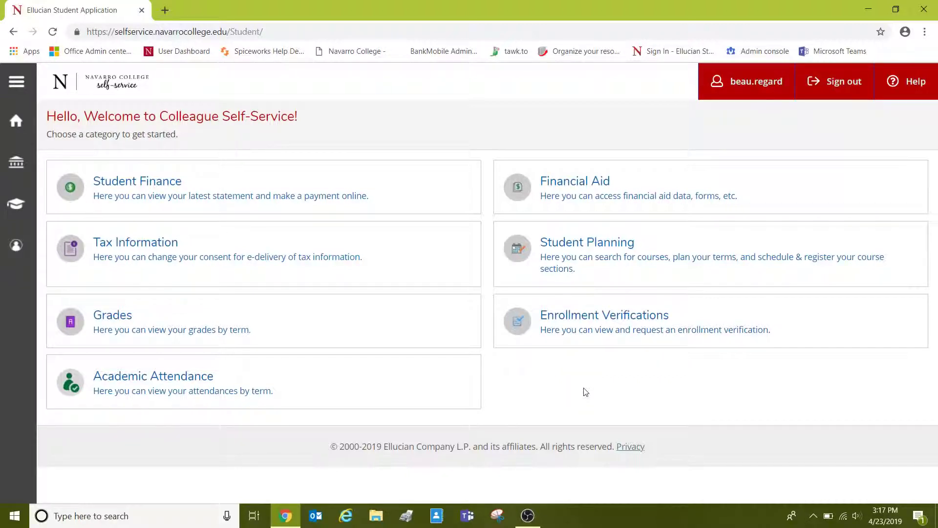
Step: Open the Student Planning tile from the Colleague Self-Service home page
{"action": "left_click", "coordinate": [590, 243]}
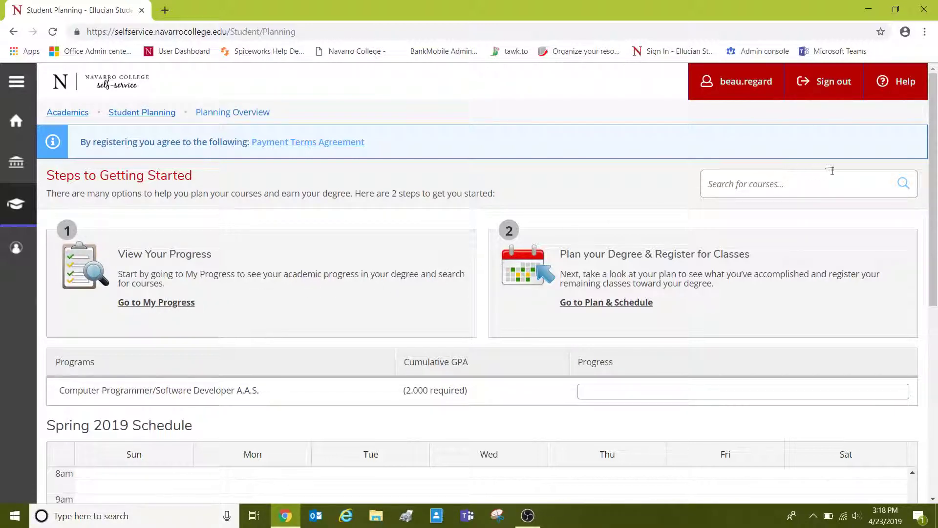
Step: Go to Plan & Schedule, check the Add Term list without adding one, and advance to Summer I 2019
{"action": "left_click", "coordinate": [594, 309]}
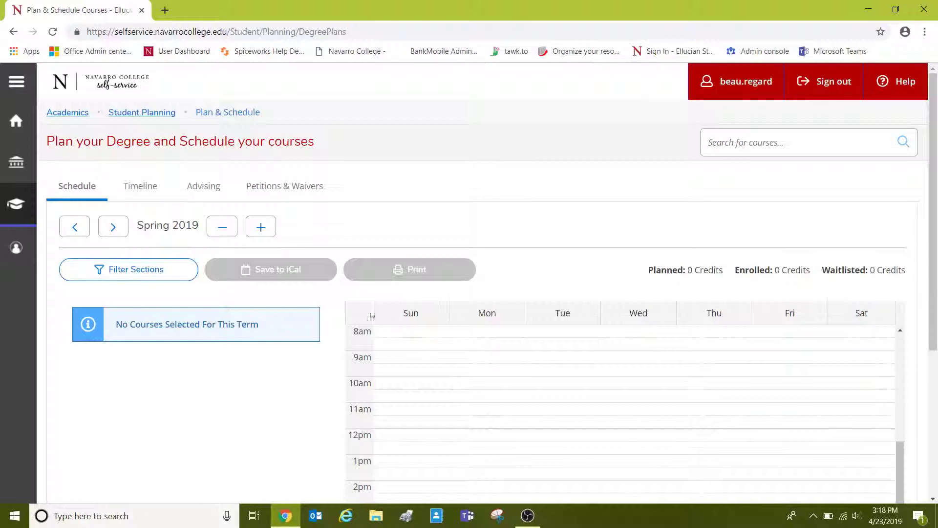
{"action": "left_click", "coordinate": [262, 228]}
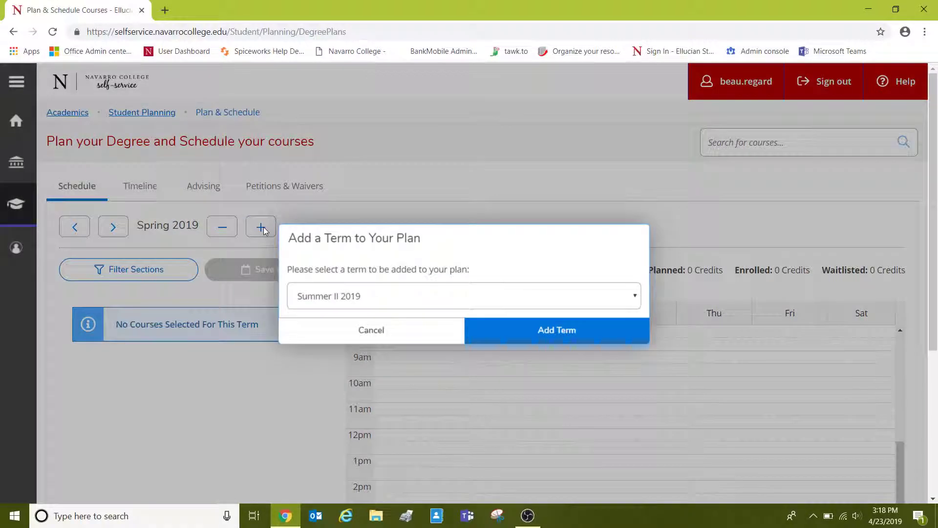
{"action": "left_click", "coordinate": [417, 300]}
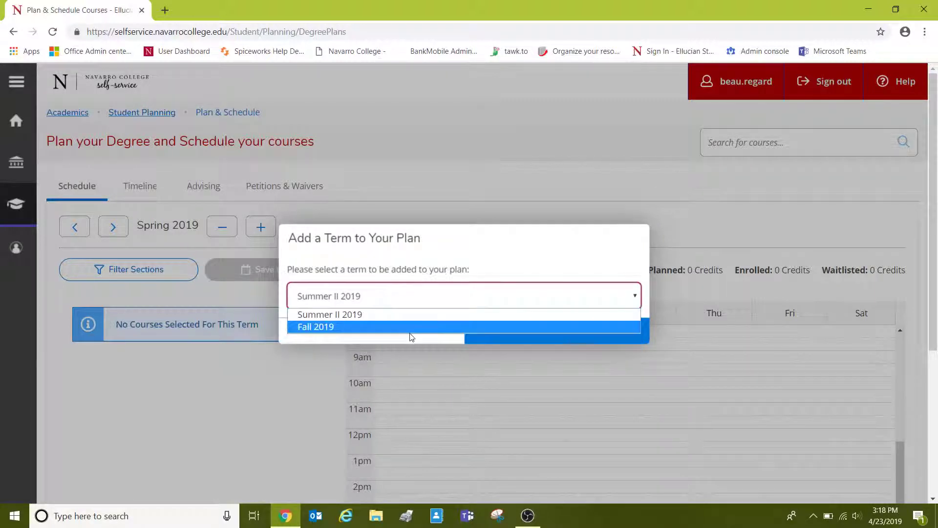
{"action": "left_click", "coordinate": [451, 284]}
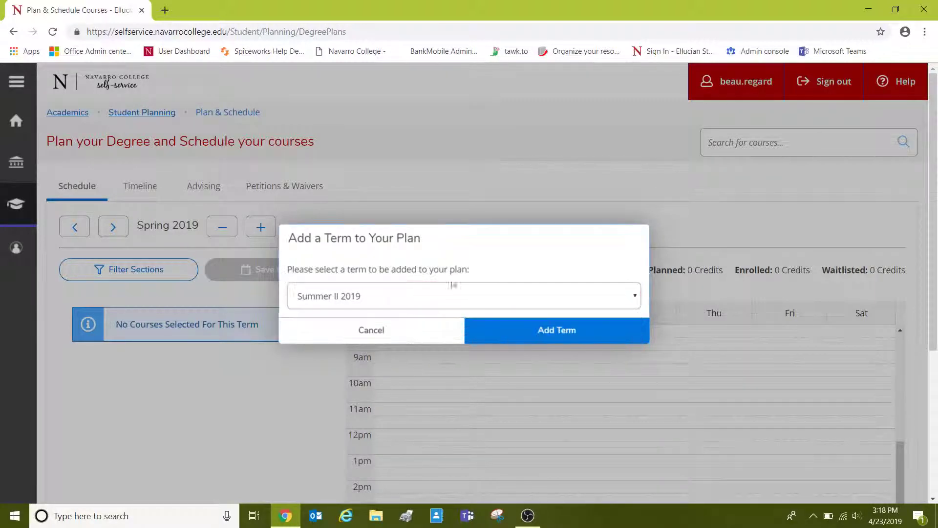
{"action": "left_click", "coordinate": [403, 337]}
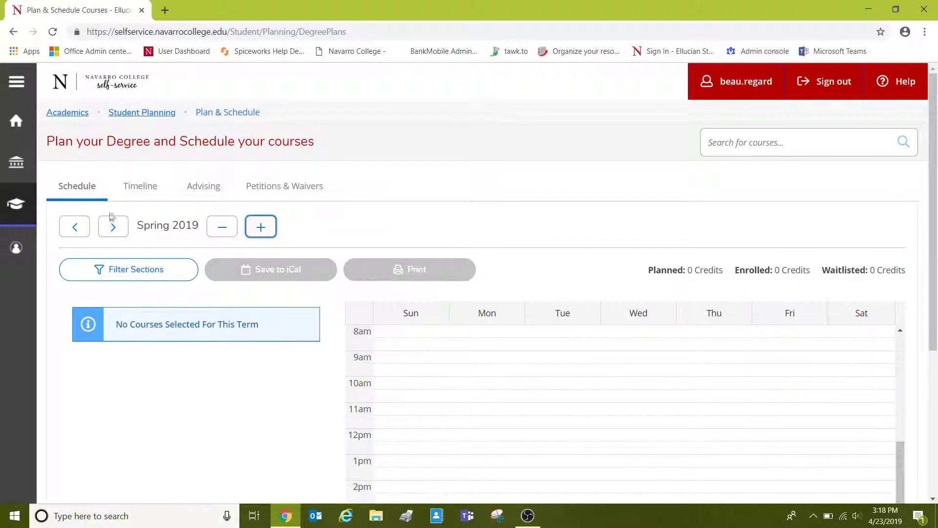
{"action": "left_click", "coordinate": [114, 227]}
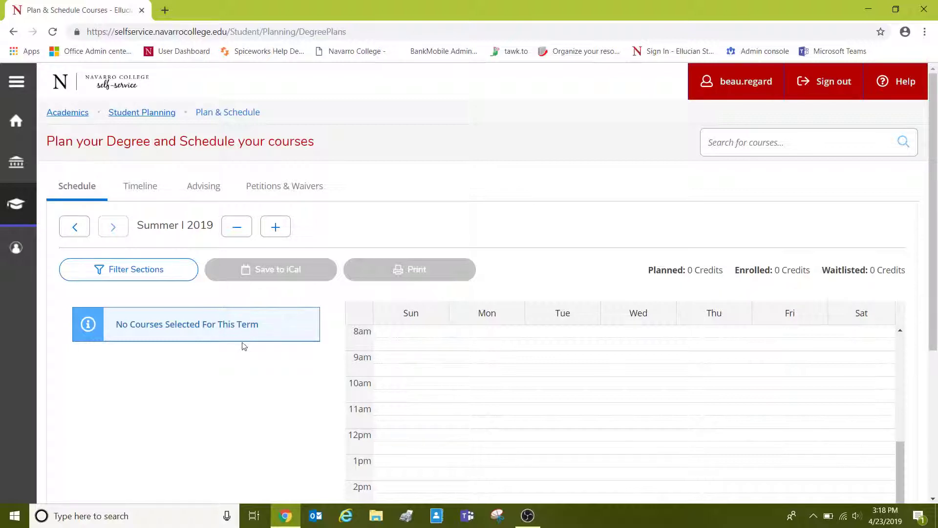
Step: Search the course catalog for the suggested keyword 'english'
{"action": "left_click", "coordinate": [769, 140]}
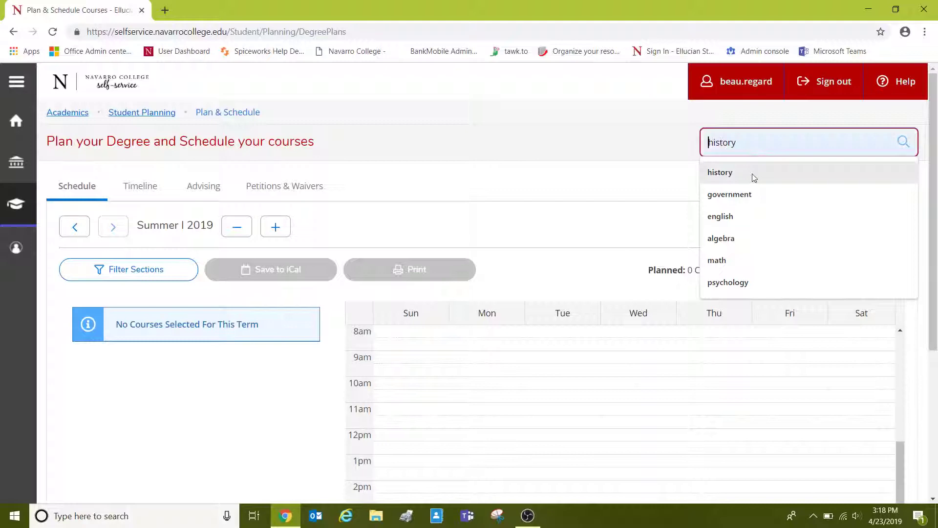
{"action": "left_click", "coordinate": [726, 216]}
{"action": "left_click", "coordinate": [903, 142]}
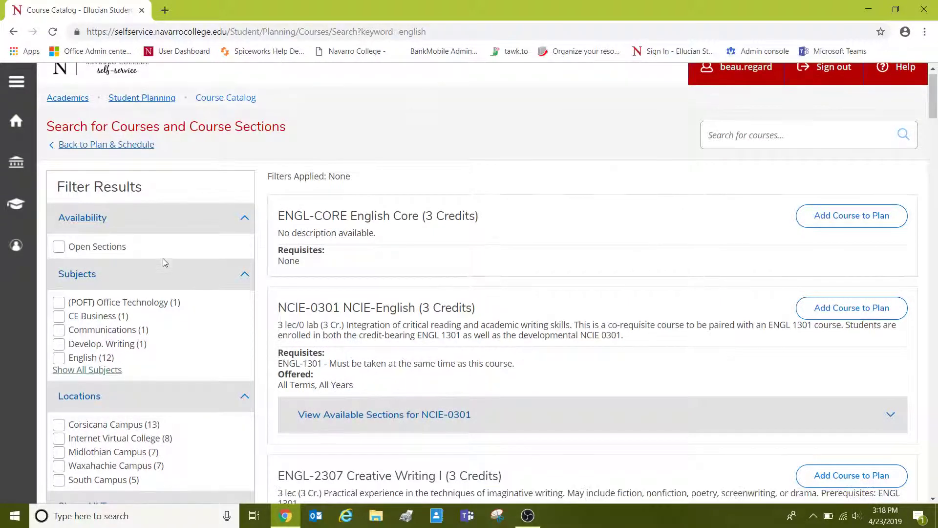
{"action": "scroll", "coordinate": [163, 258], "scroll_direction": "down", "scroll_amount": 3}
Step: Filter results to Internet Virtual College and Summer I 2019, then expand ENGL-1301's available sections
{"action": "left_click", "coordinate": [59, 331]}
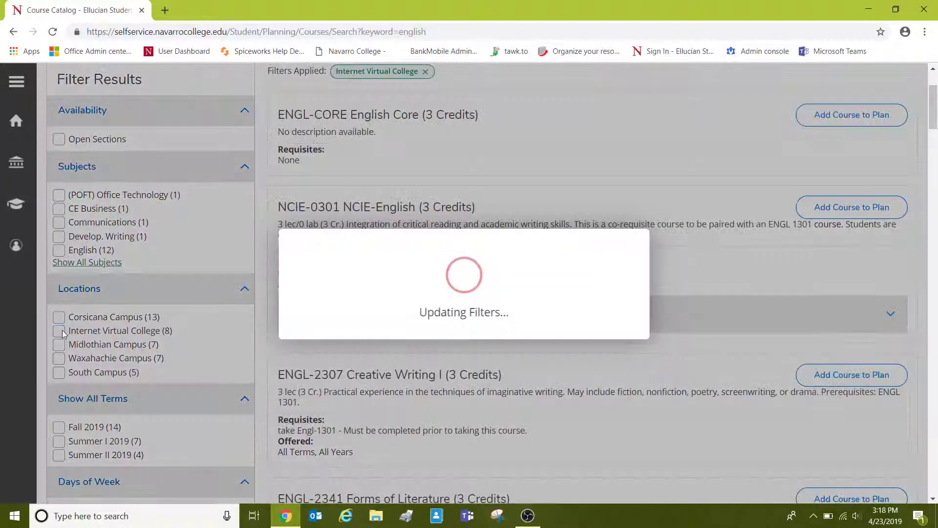
{"action": "left_click", "coordinate": [58, 347]}
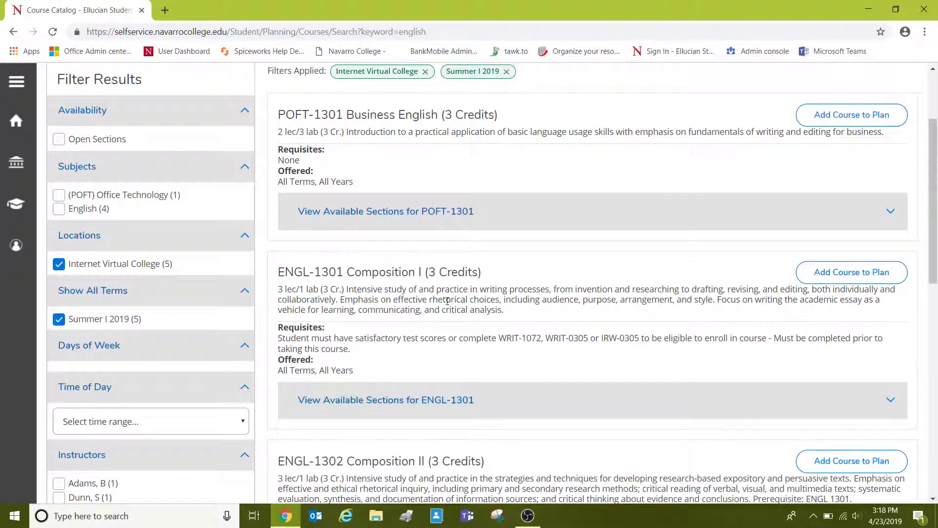
{"action": "scroll", "coordinate": [362, 288], "scroll_direction": "down", "scroll_amount": 3}
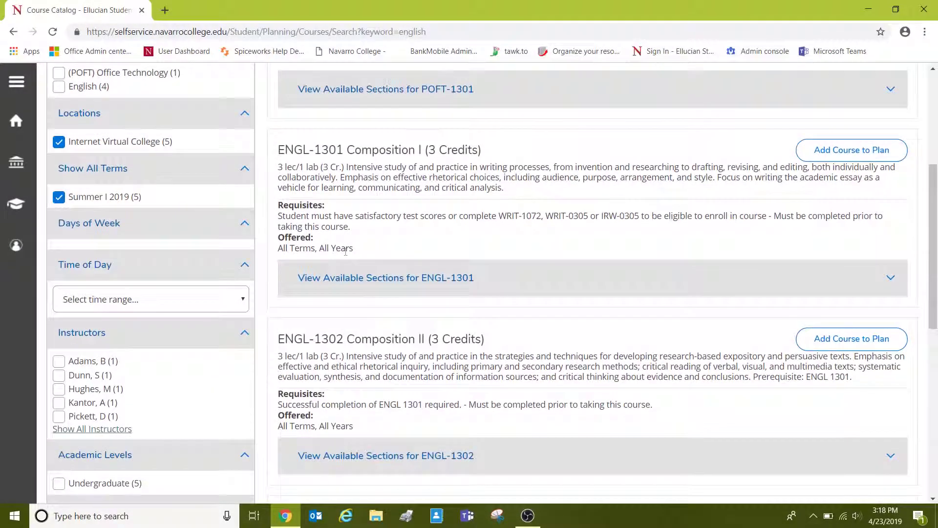
{"action": "left_click", "coordinate": [362, 278]}
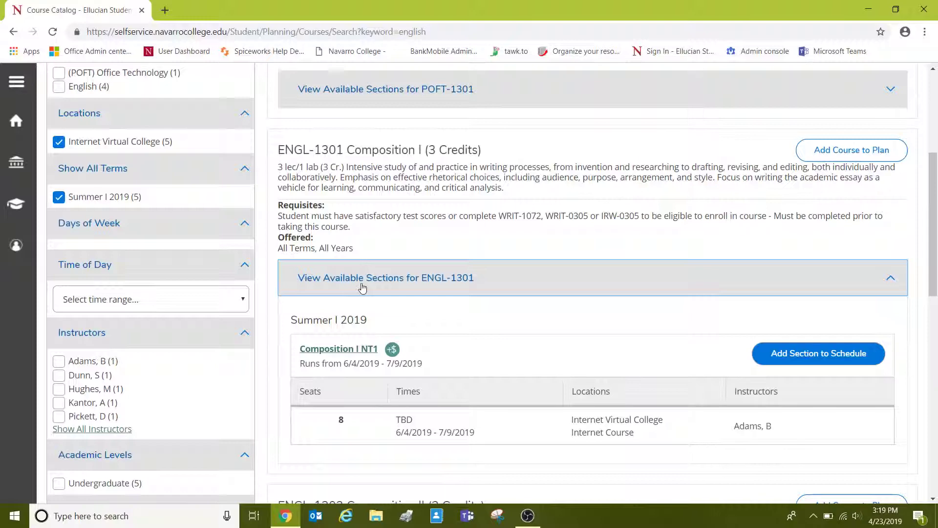
{"action": "scroll", "coordinate": [362, 289], "scroll_direction": "down", "scroll_amount": 3}
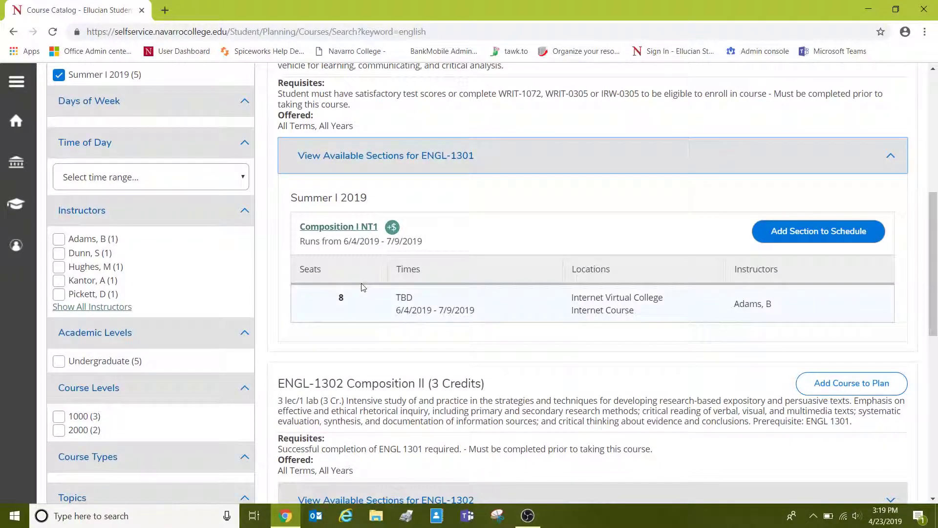
Step: Review the Composition I NT1 section details and add ENGL-1301-NT1 to the schedule
{"action": "left_click", "coordinate": [828, 230]}
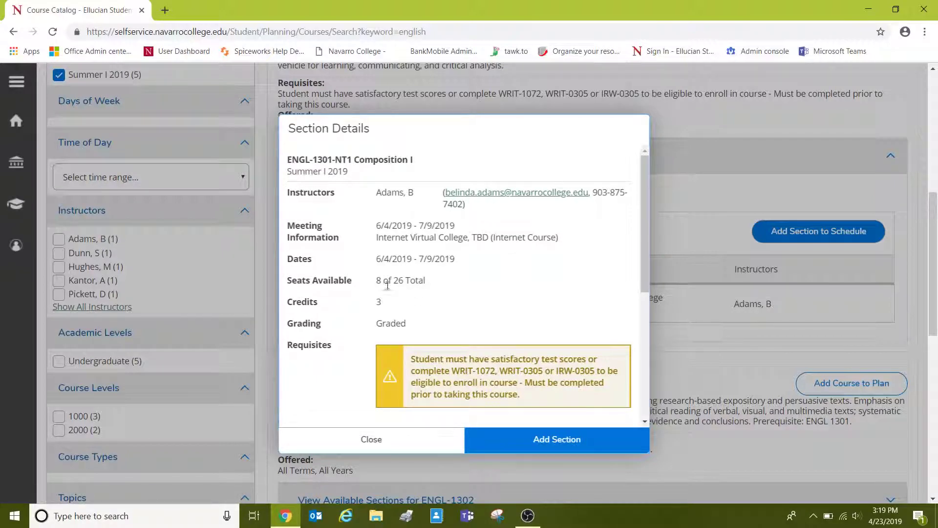
{"action": "scroll", "coordinate": [389, 292], "scroll_direction": "down", "scroll_amount": 5}
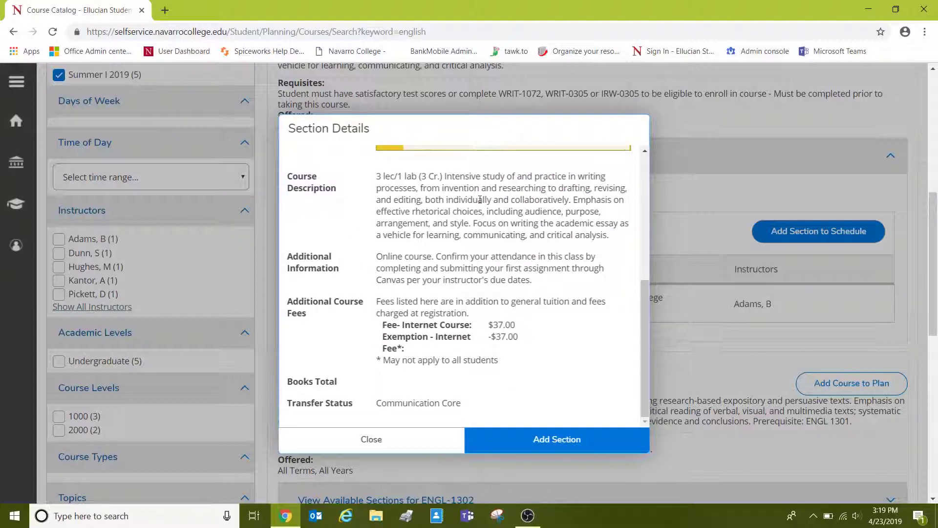
{"action": "left_click", "coordinate": [531, 442]}
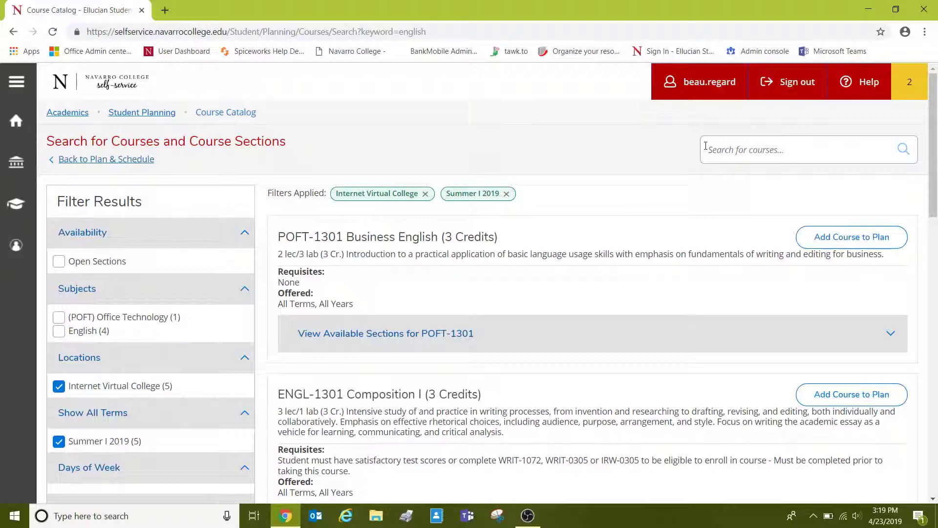
Step: Search the course catalog for the suggested keyword 'history'
{"action": "left_click", "coordinate": [716, 148]}
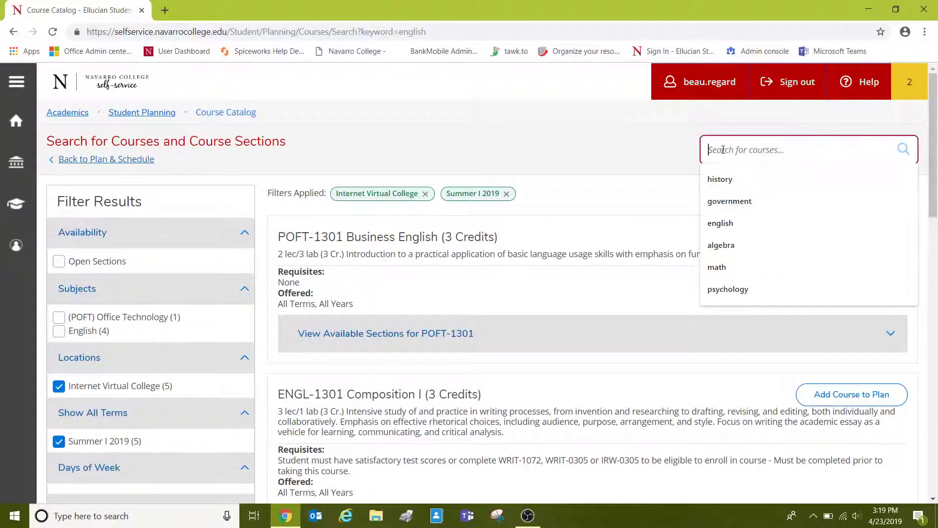
{"action": "left_click", "coordinate": [726, 179]}
{"action": "left_click", "coordinate": [904, 149]}
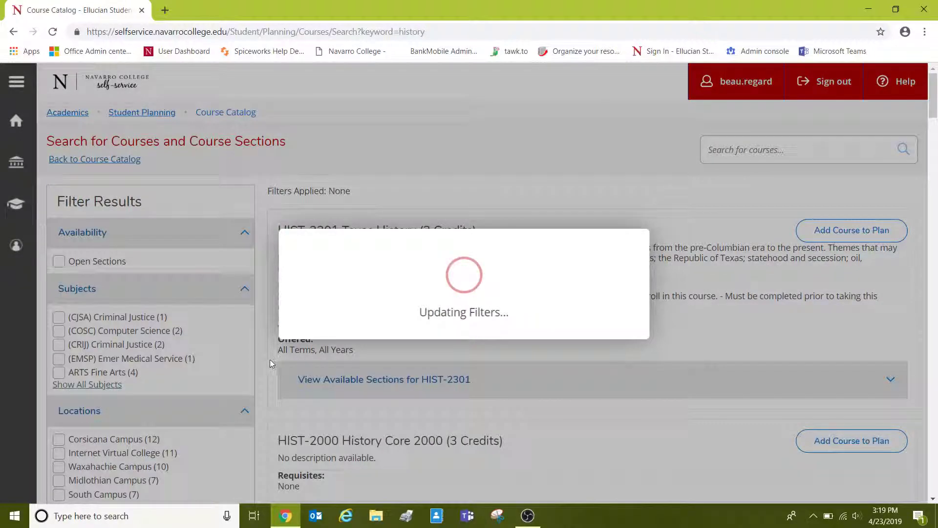
{"action": "scroll", "coordinate": [260, 363], "scroll_direction": "down", "scroll_amount": 3}
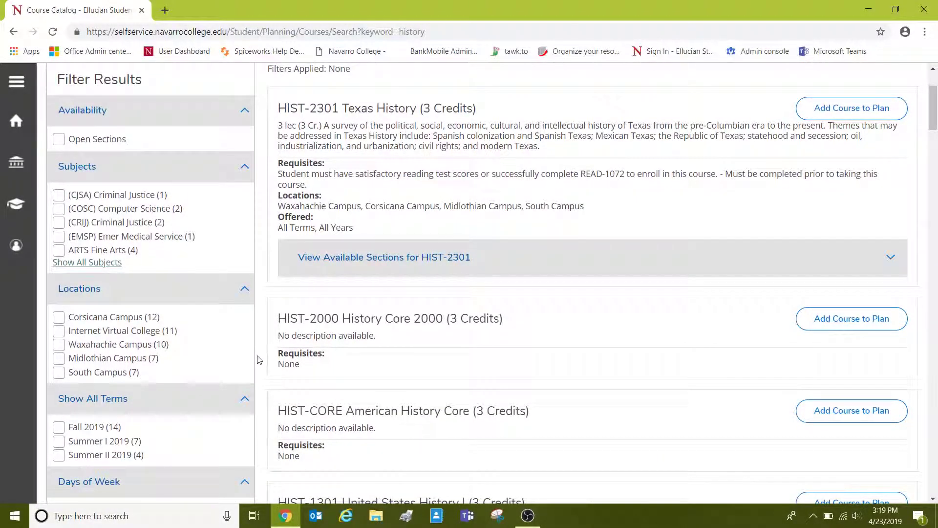
Step: Filter to Summer I 2019 and Corsicana Campus, expand HIST-1301, and open section 01's details
{"action": "left_click", "coordinate": [58, 440]}
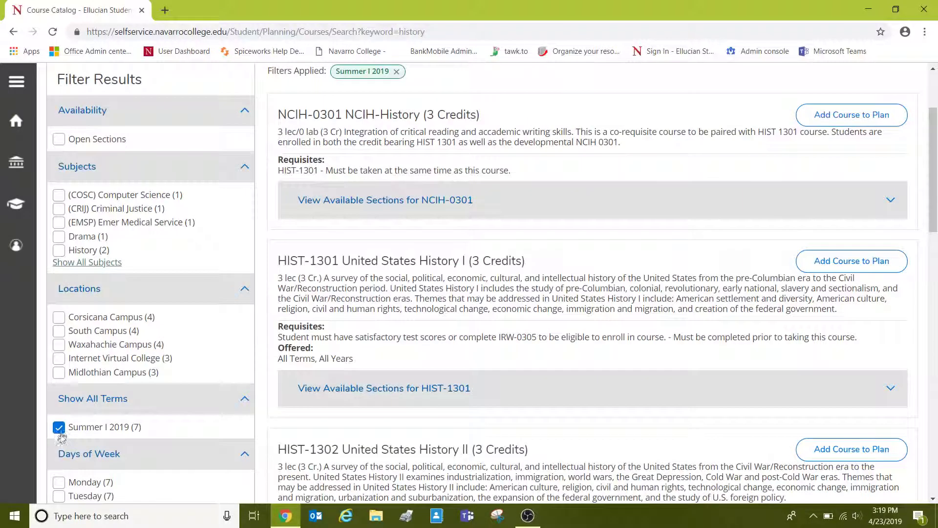
{"action": "left_click", "coordinate": [58, 317]}
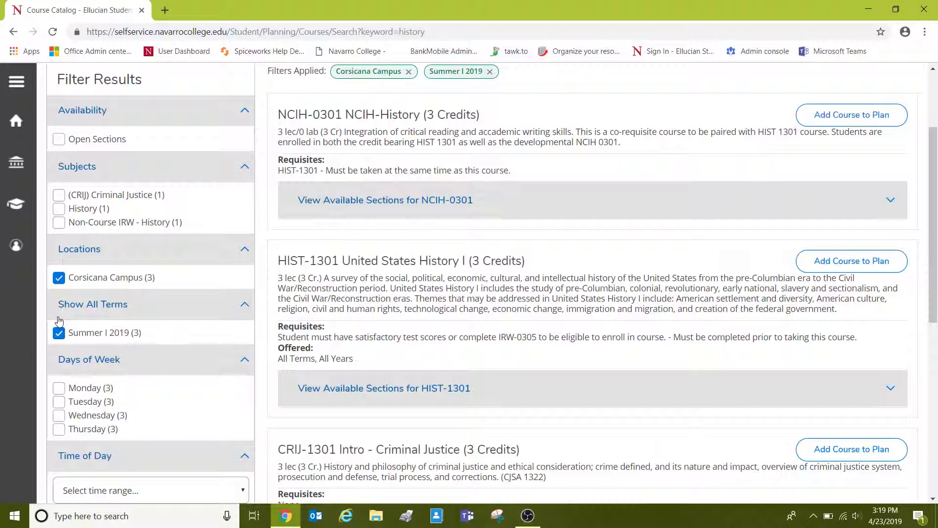
{"action": "scroll", "coordinate": [420, 313], "scroll_direction": "down", "scroll_amount": 1}
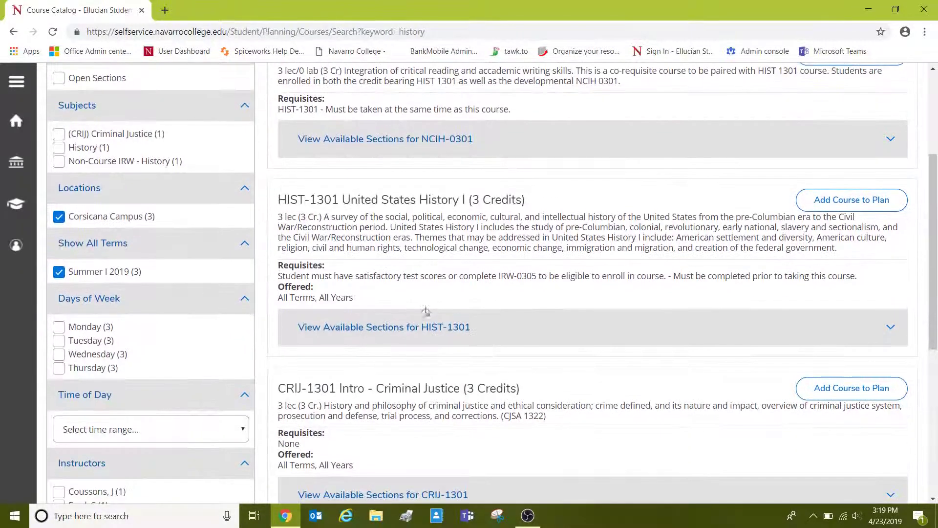
{"action": "left_click", "coordinate": [366, 327]}
{"action": "scroll", "coordinate": [370, 327], "scroll_direction": "down", "scroll_amount": 3}
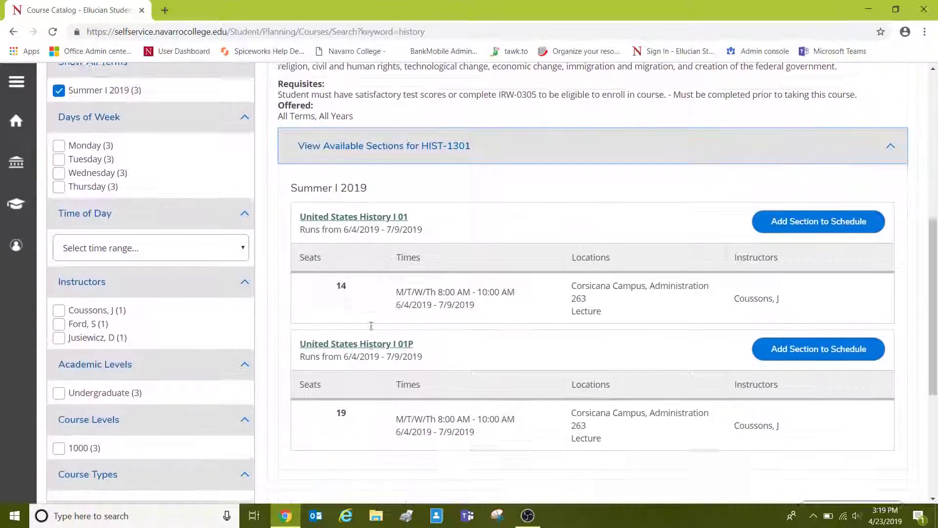
{"action": "scroll", "coordinate": [371, 326], "scroll_direction": "down", "scroll_amount": 1}
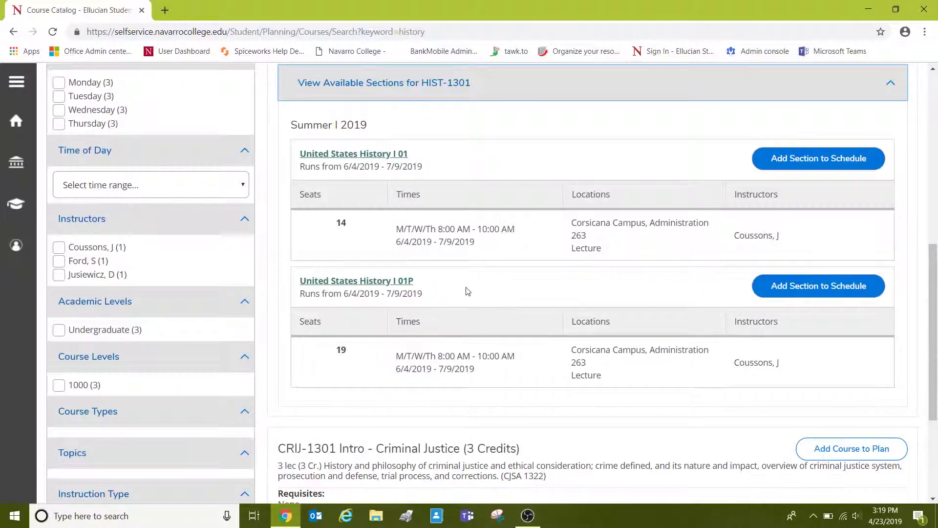
{"action": "left_click", "coordinate": [827, 159]}
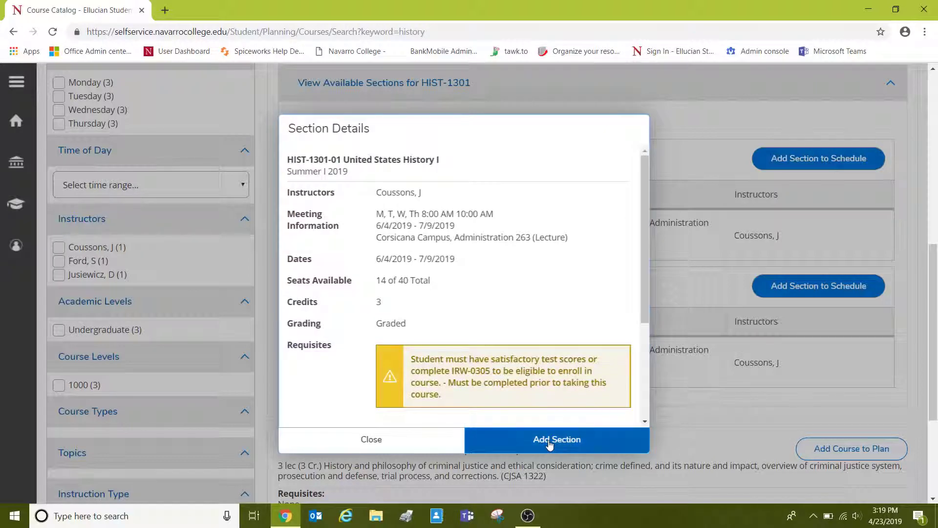
Step: Add HIST-1301-01, then filter government courses to Corsicana Campus and Summer I 2019 and expand GOVT-2305
{"action": "left_click", "coordinate": [549, 442]}
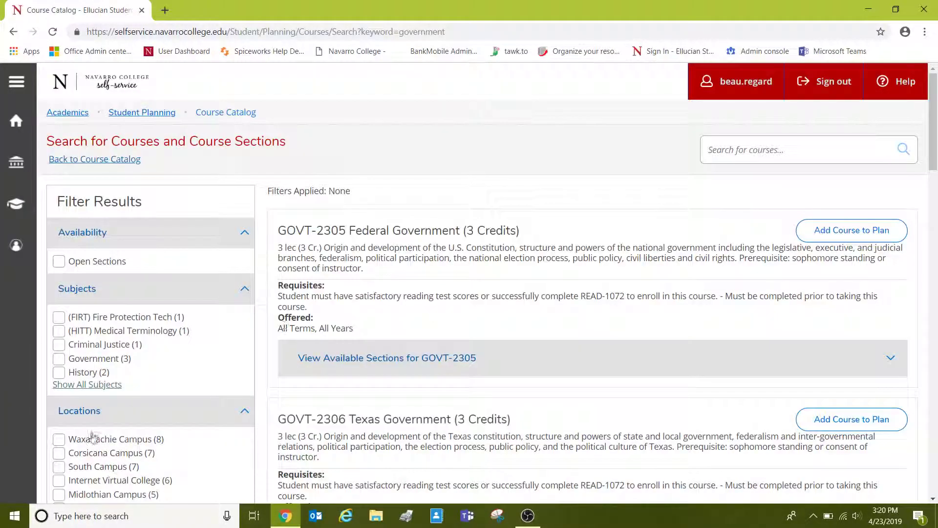
{"action": "left_click", "coordinate": [59, 453]}
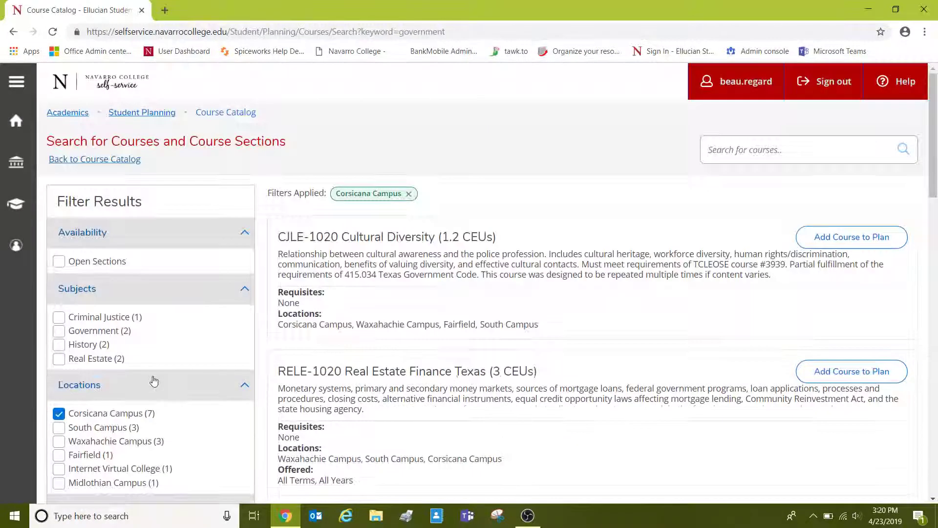
{"action": "scroll", "coordinate": [154, 380], "scroll_direction": "down", "scroll_amount": 4}
{"action": "left_click", "coordinate": [58, 370]}
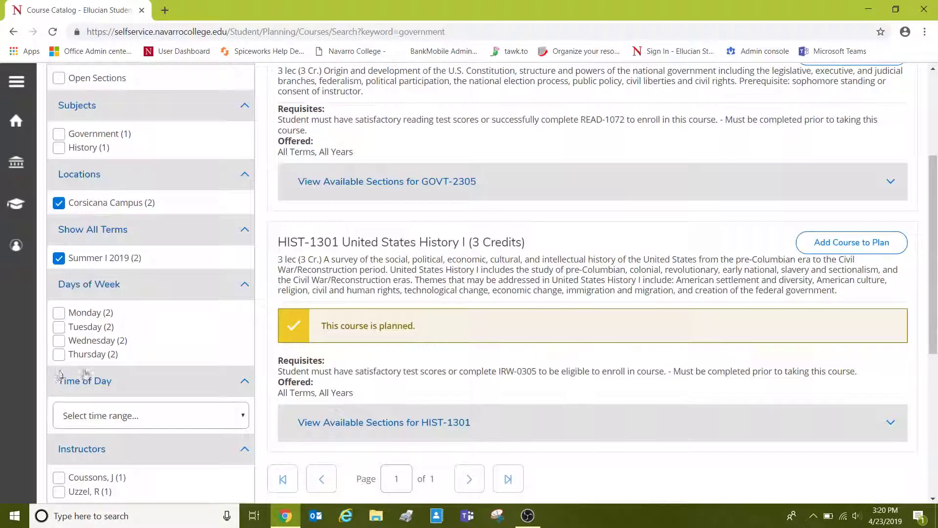
{"action": "scroll", "coordinate": [460, 330], "scroll_direction": "up", "scroll_amount": 4}
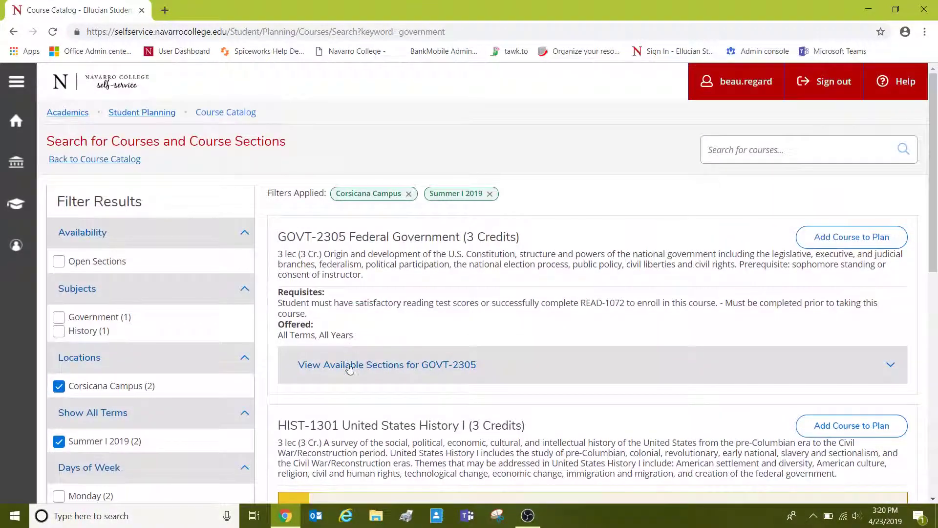
{"action": "left_click", "coordinate": [349, 366]}
Step: Add Federal Government section GOVT-2305-01 to the Summer I 2019 schedule
{"action": "scroll", "coordinate": [410, 360], "scroll_direction": "down", "scroll_amount": 5}
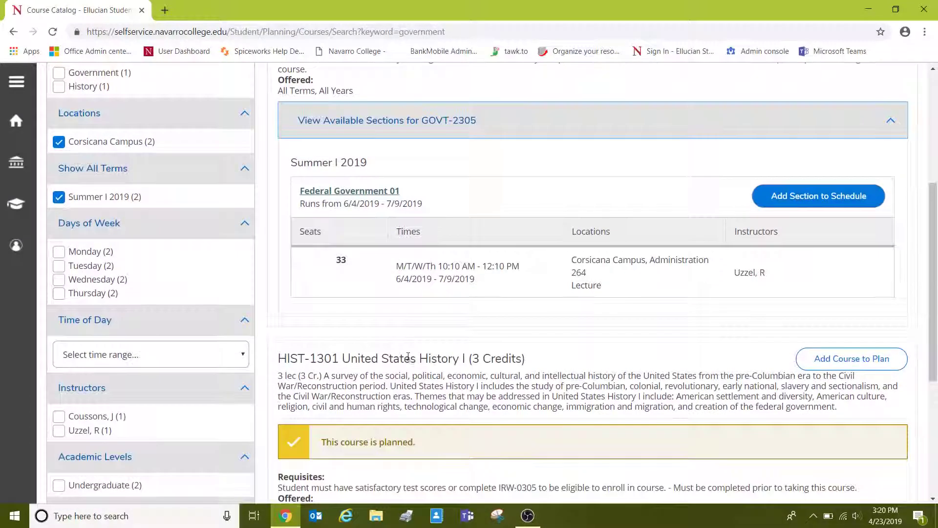
{"action": "left_click", "coordinate": [807, 193]}
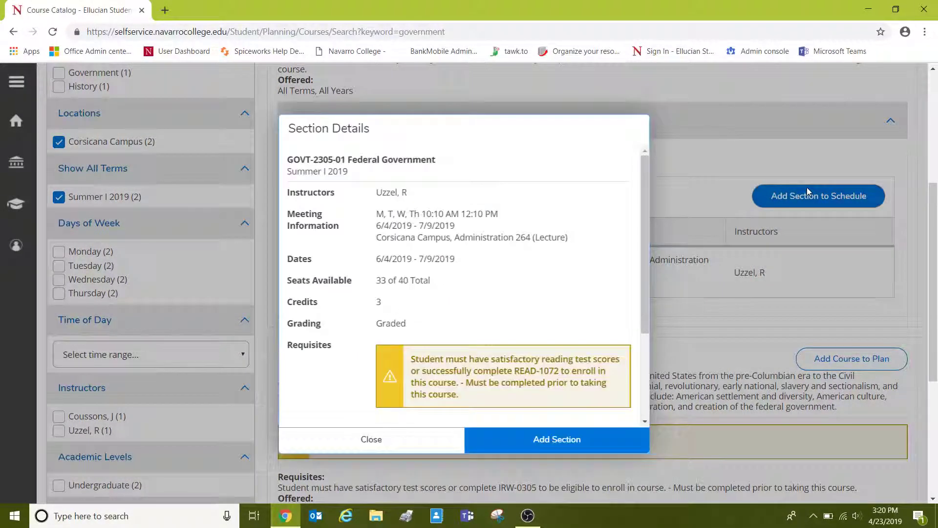
{"action": "left_click", "coordinate": [556, 436]}
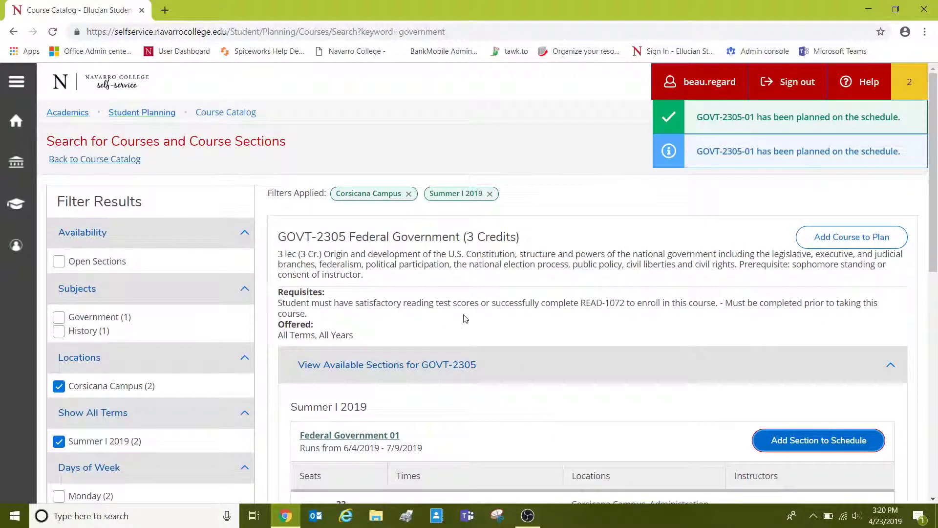
Step: Return to Plan & Schedule for Summer I 2019 and review HIST-1301, GOVT-2305 and ENGL-1301 at 9 credits
{"action": "left_click", "coordinate": [131, 114]}
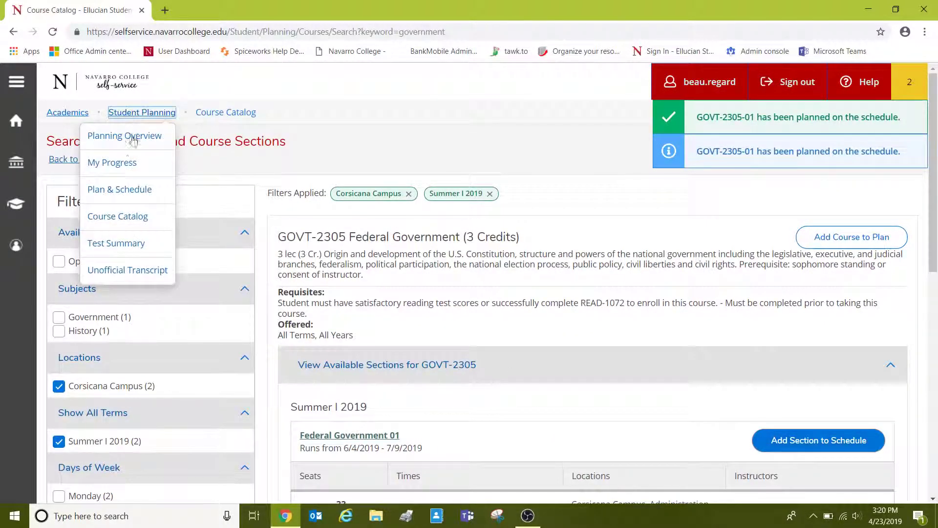
{"action": "left_click", "coordinate": [120, 189]}
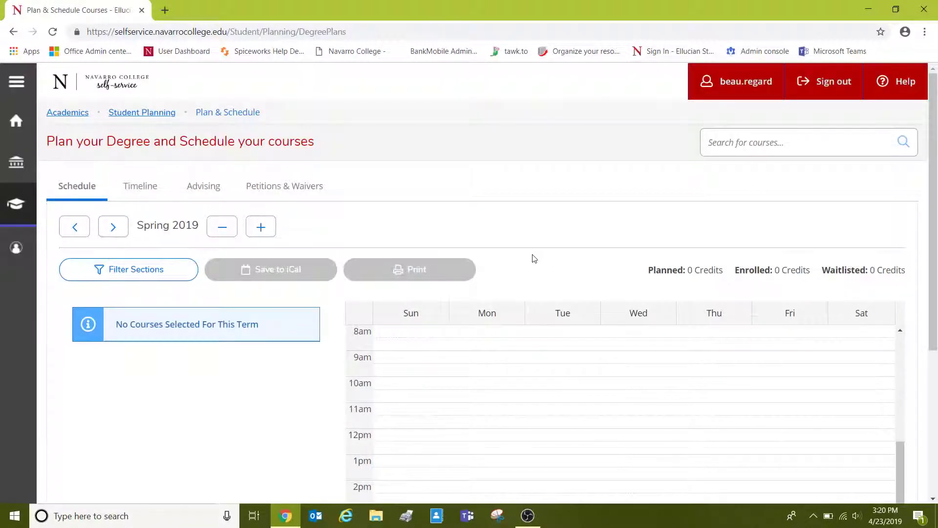
{"action": "left_click", "coordinate": [113, 226]}
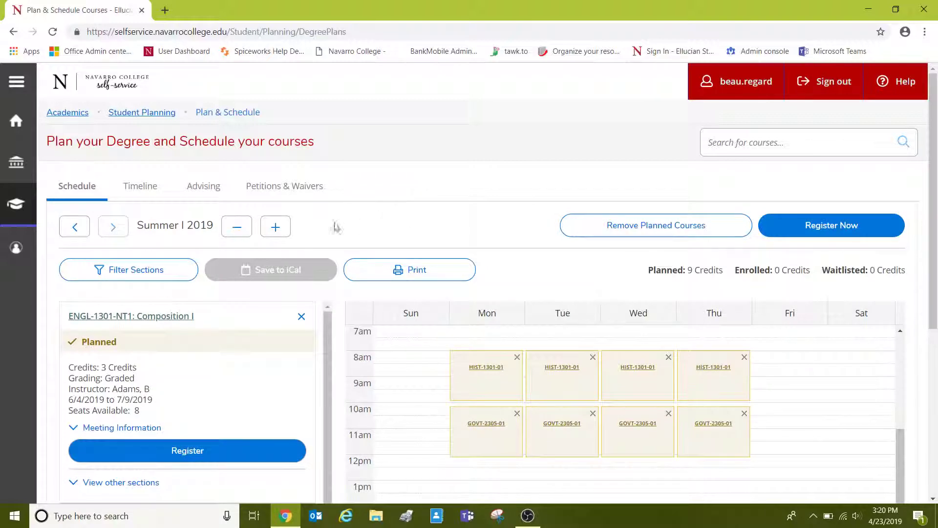
{"action": "scroll", "coordinate": [337, 225], "scroll_direction": "down", "scroll_amount": 3}
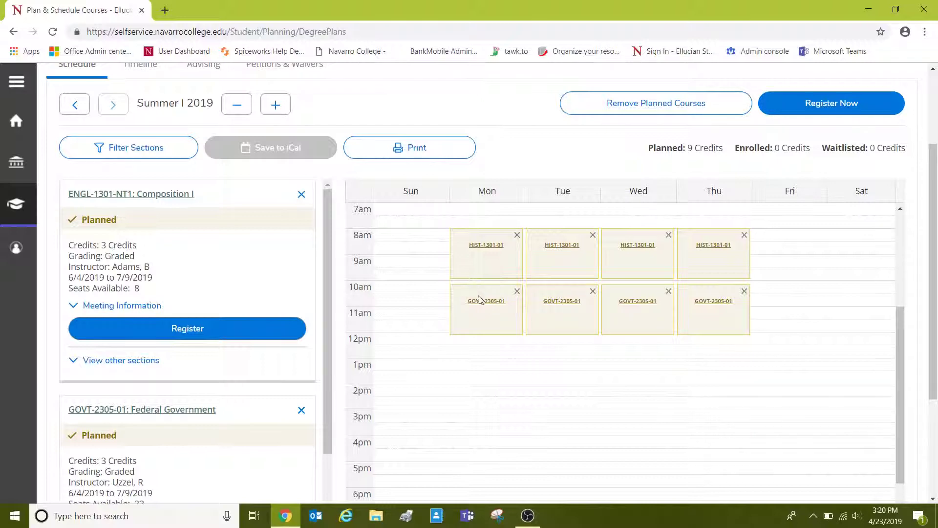
{"action": "scroll", "coordinate": [338, 305], "scroll_direction": "down", "scroll_amount": 3}
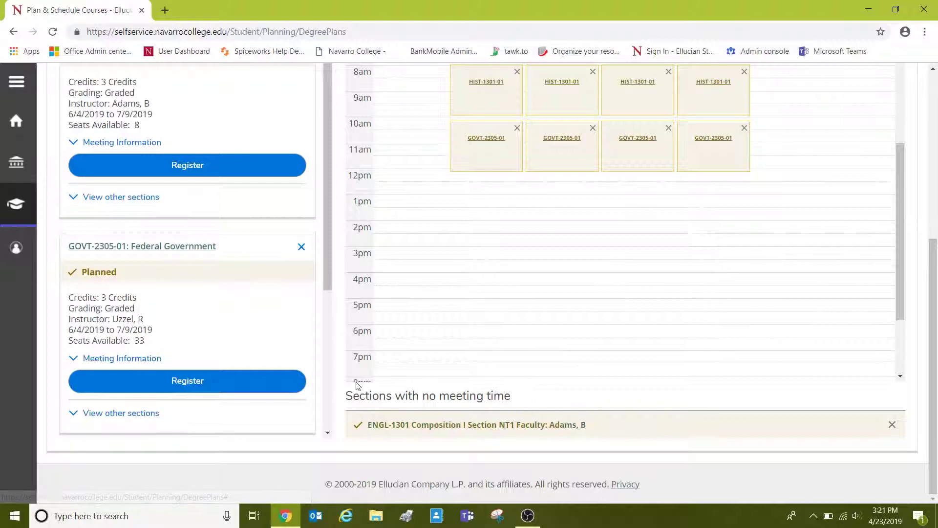
{"action": "scroll", "coordinate": [335, 387], "scroll_direction": "up", "scroll_amount": 5}
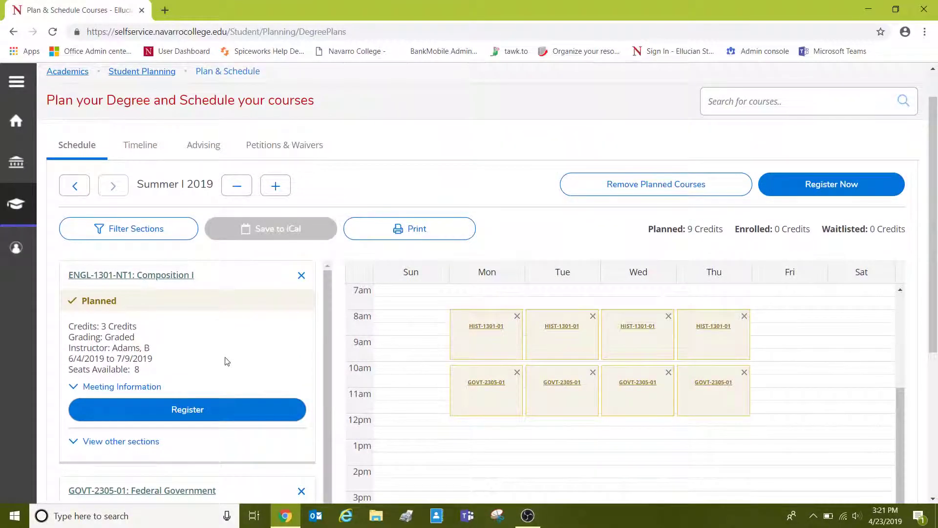
Step: Remove ENGL-1301 Composition I from the Summer I 2019 plan and confirm the removal
{"action": "left_click", "coordinate": [301, 275]}
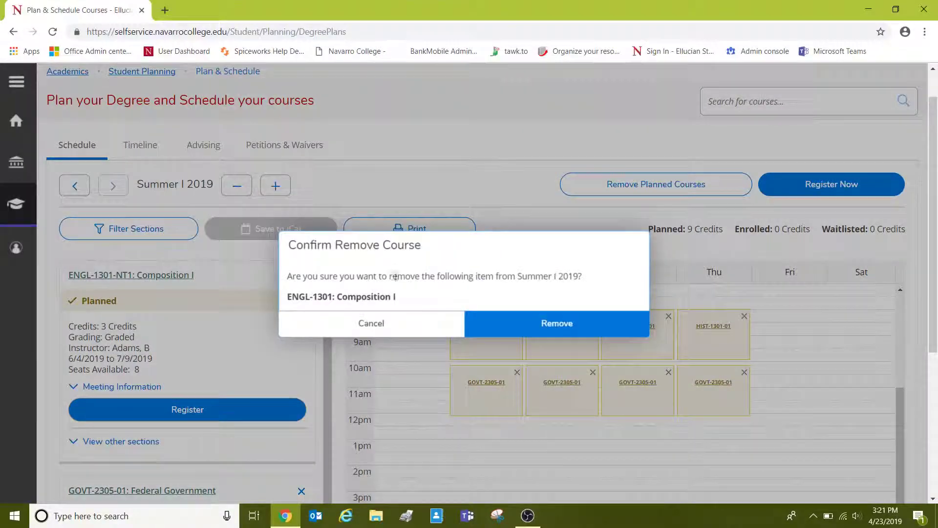
{"action": "left_click", "coordinate": [550, 331]}
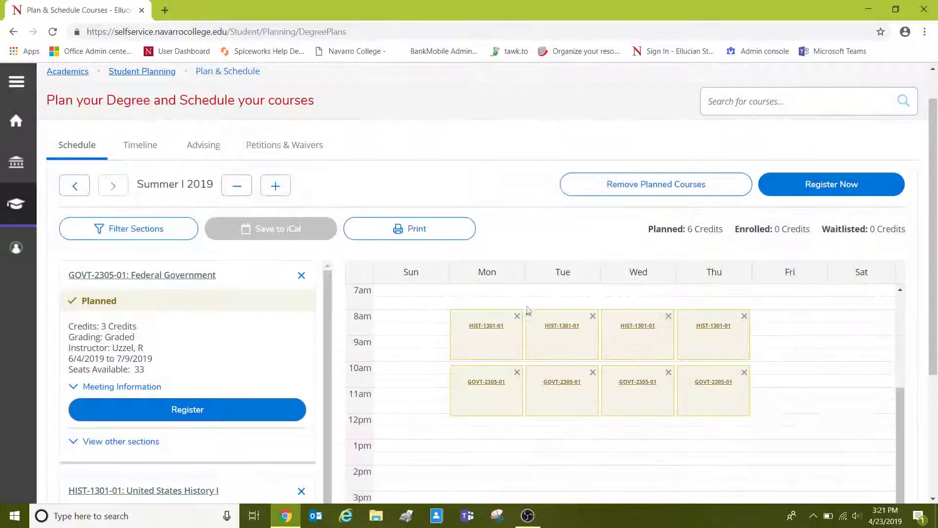
{"action": "scroll", "coordinate": [337, 362], "scroll_direction": "down", "scroll_amount": 1}
{"action": "scroll", "coordinate": [336, 362], "scroll_direction": "down", "scroll_amount": 3}
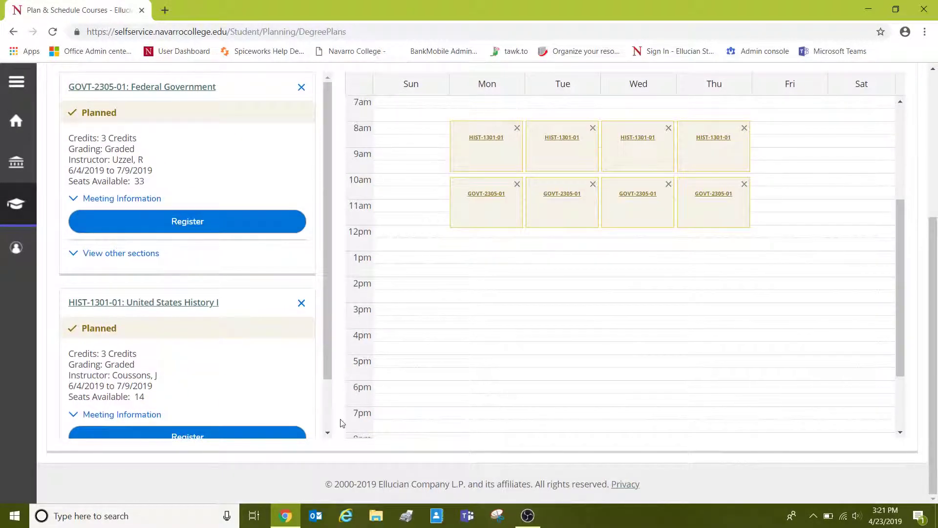
{"action": "scroll", "coordinate": [341, 423], "scroll_direction": "up", "scroll_amount": 2}
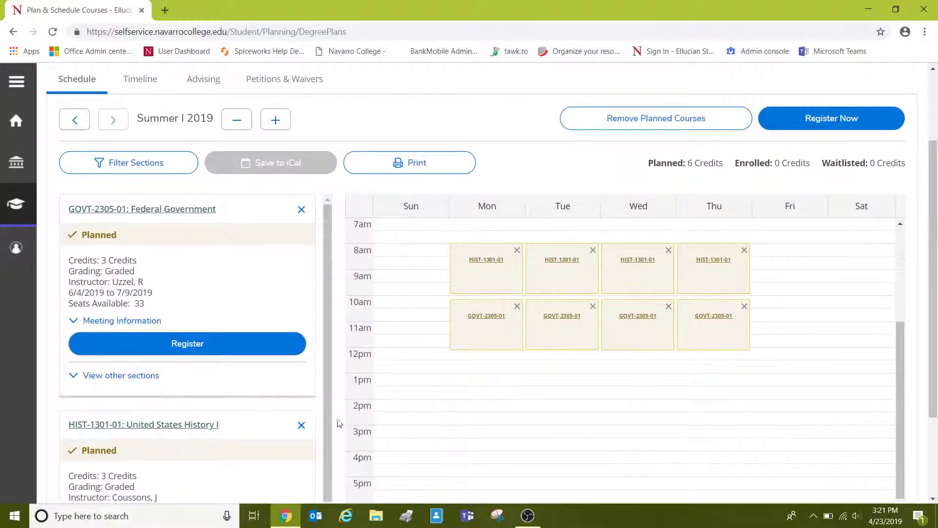
Step: Register for GOVT-2305-01 Federal Government from its course card
{"action": "left_click", "coordinate": [198, 343]}
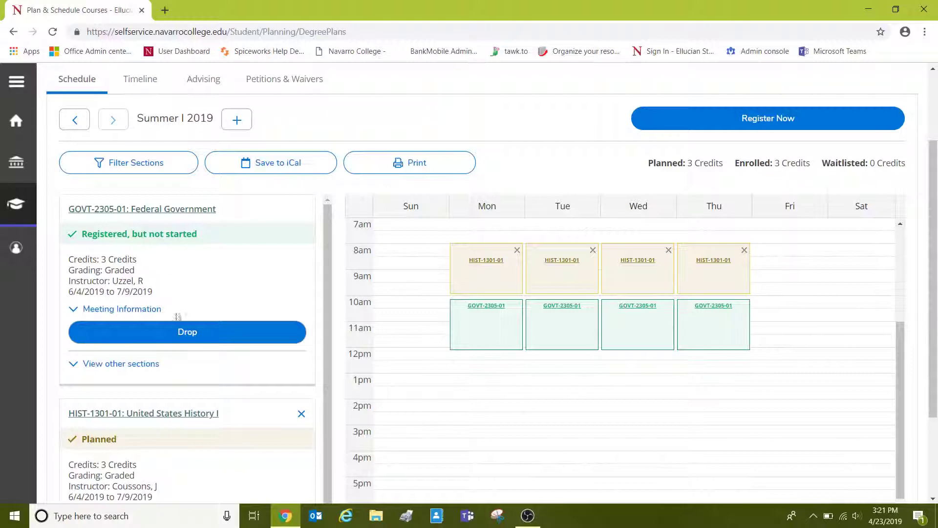
Step: Drop the GOVT-2305-01 registration so it reverts to planned, leaving 0 enrolled credits
{"action": "left_click", "coordinate": [179, 334]}
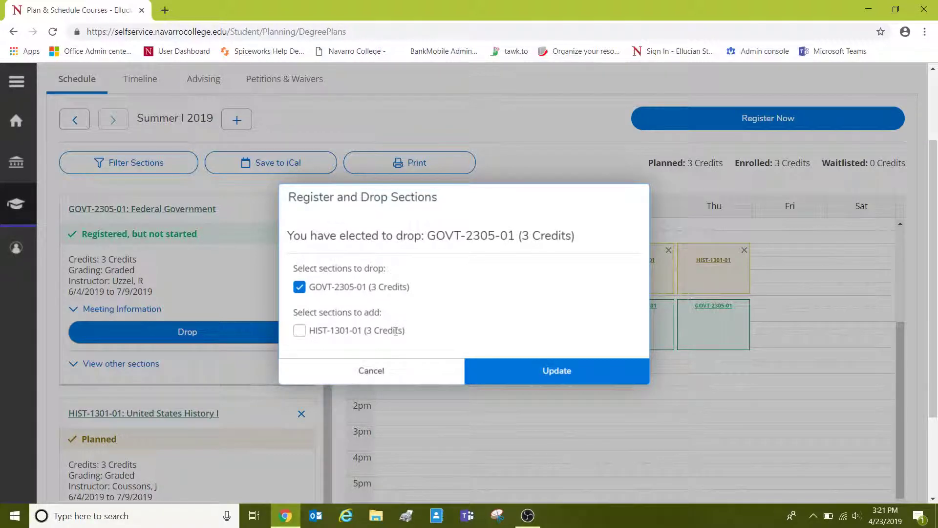
{"action": "left_click", "coordinate": [523, 369]}
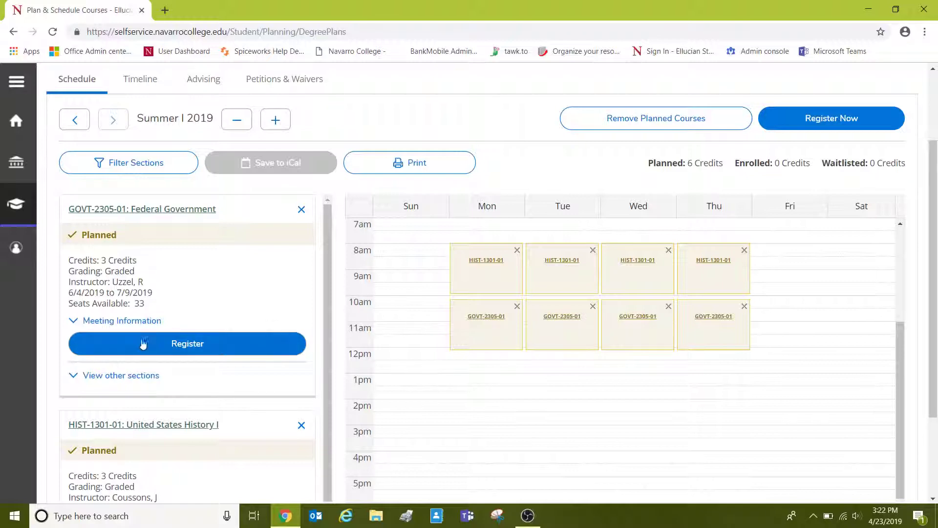
Step: Register for both HIST-1301-01 and GOVT-2305-01 at once with Register Now, reaching 6 enrolled credits
{"action": "scroll", "coordinate": [313, 322], "scroll_direction": "up", "scroll_amount": 2}
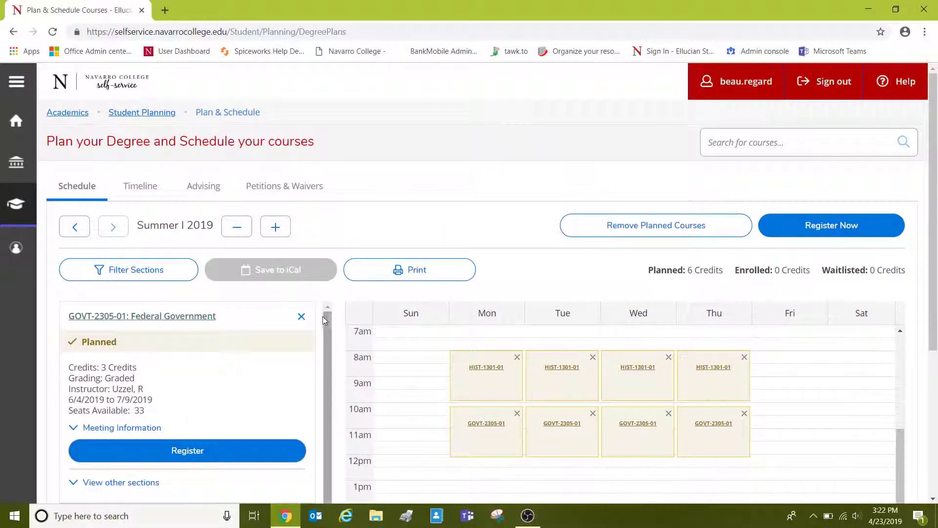
{"action": "scroll", "coordinate": [320, 313], "scroll_direction": "down", "scroll_amount": 1}
{"action": "scroll", "coordinate": [305, 351], "scroll_direction": "up", "scroll_amount": 1}
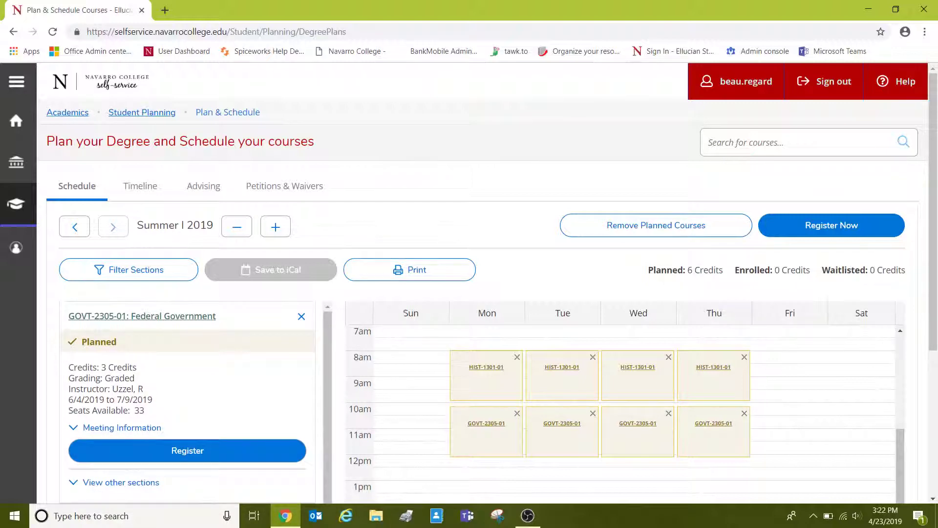
{"action": "left_click", "coordinate": [807, 229]}
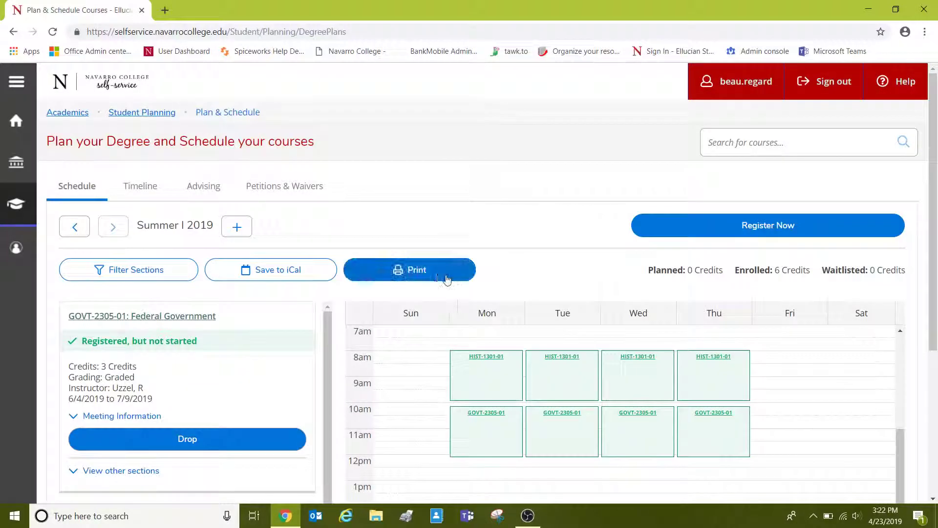
{"action": "scroll", "coordinate": [305, 302], "scroll_direction": "down", "scroll_amount": 5}
{"action": "scroll", "coordinate": [523, 287], "scroll_direction": "up", "scroll_amount": 3}
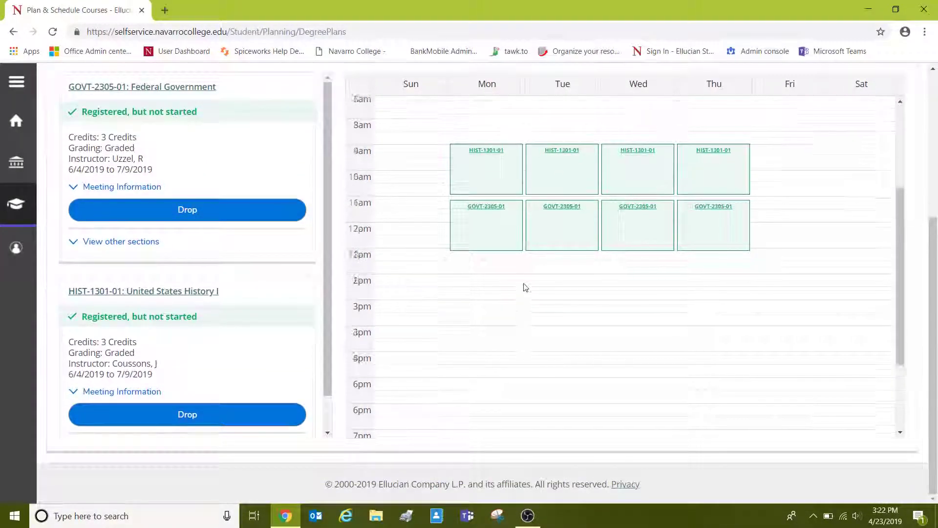
{"action": "scroll", "coordinate": [317, 310], "scroll_direction": "down", "scroll_amount": 1}
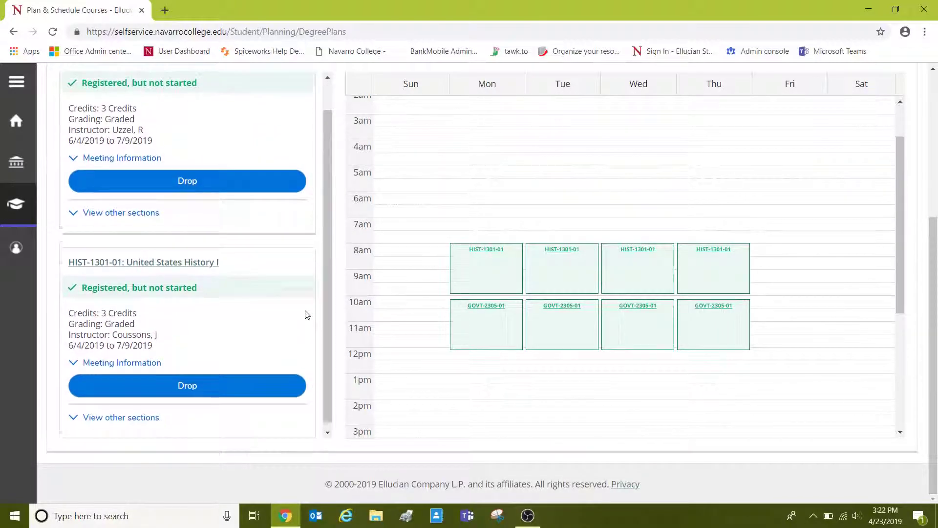
{"action": "scroll", "coordinate": [307, 317], "scroll_direction": "up", "scroll_amount": 1}
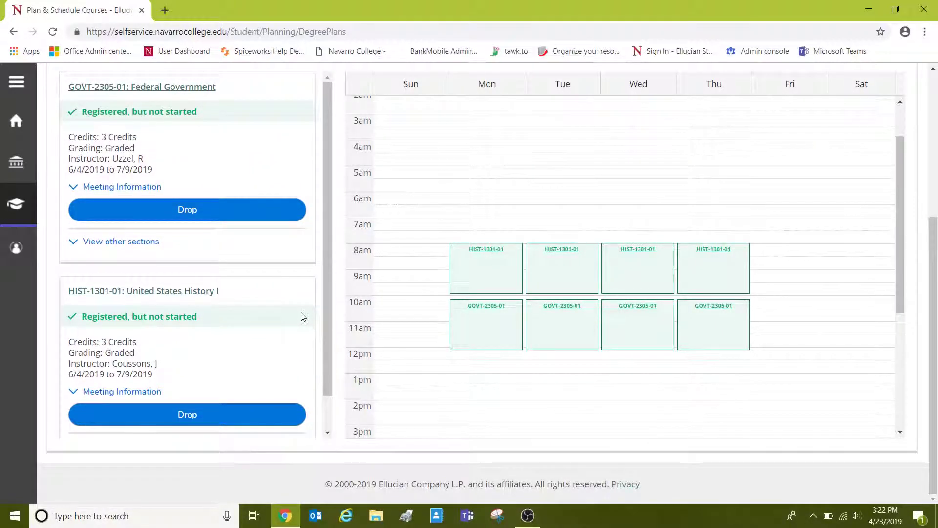
{"action": "scroll", "coordinate": [404, 308], "scroll_direction": "up", "scroll_amount": 3}
Step: Drop GOVT-2305-01 and HIST-1301-01 together, returning both to planned with 0 credits enrolled
{"action": "left_click", "coordinate": [207, 214]}
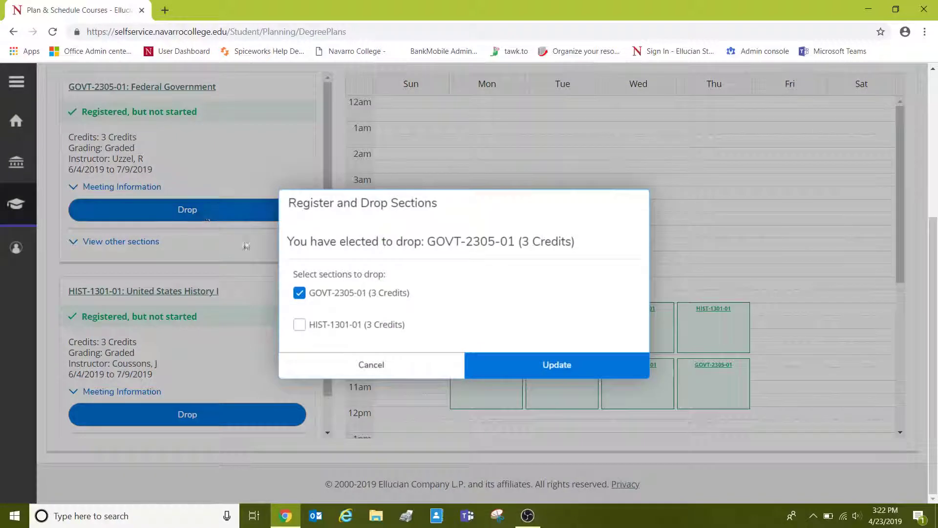
{"action": "left_click", "coordinate": [342, 325]}
{"action": "left_click", "coordinate": [538, 370]}
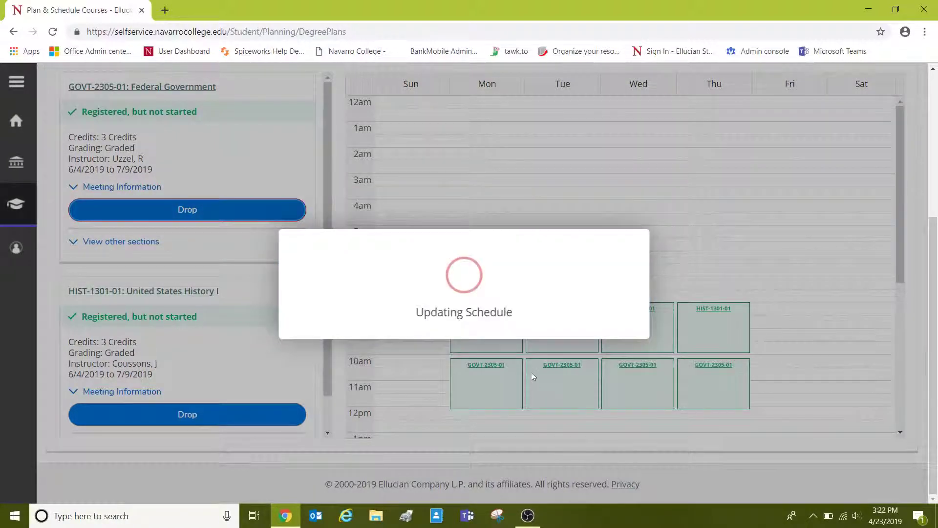
{"action": "scroll", "coordinate": [530, 372], "scroll_direction": "up", "scroll_amount": 4}
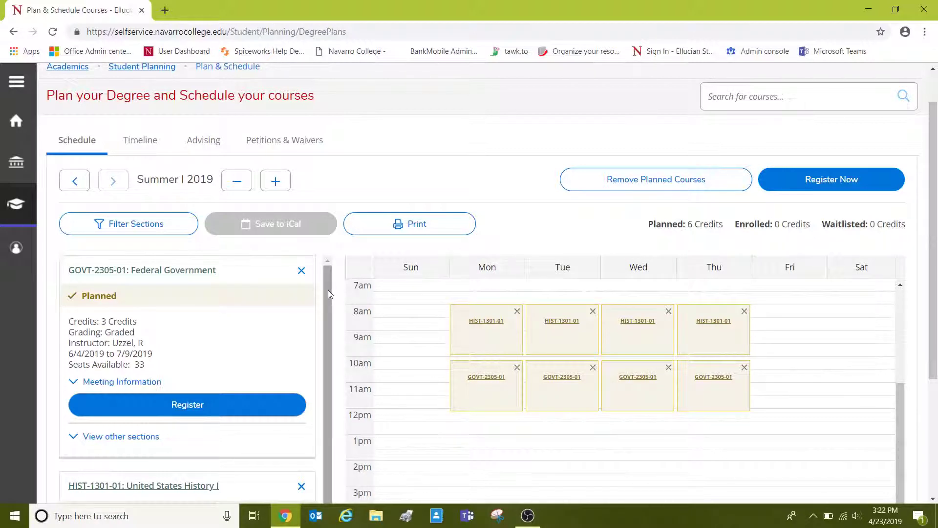
Step: Remove all planned courses from Summer I 2019, leaving the term at 0 planned credits
{"action": "left_click", "coordinate": [653, 181]}
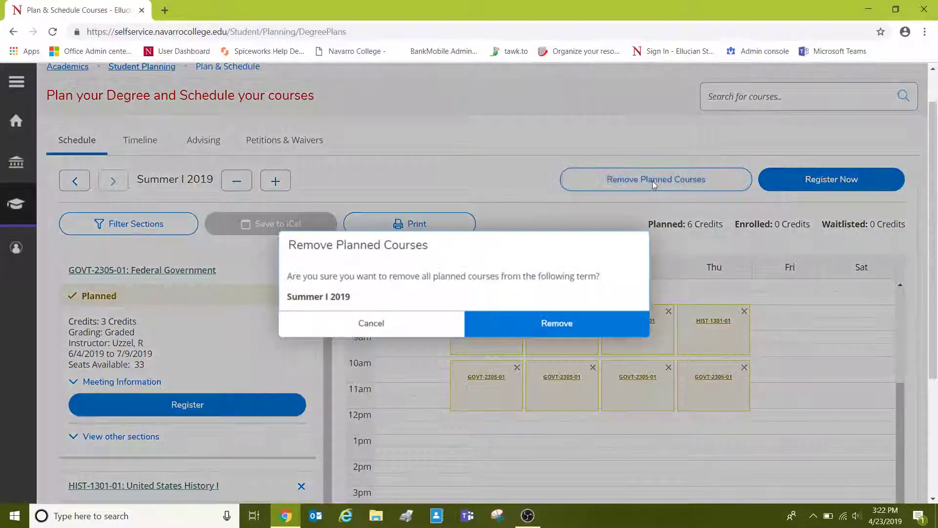
{"action": "left_click", "coordinate": [530, 325]}
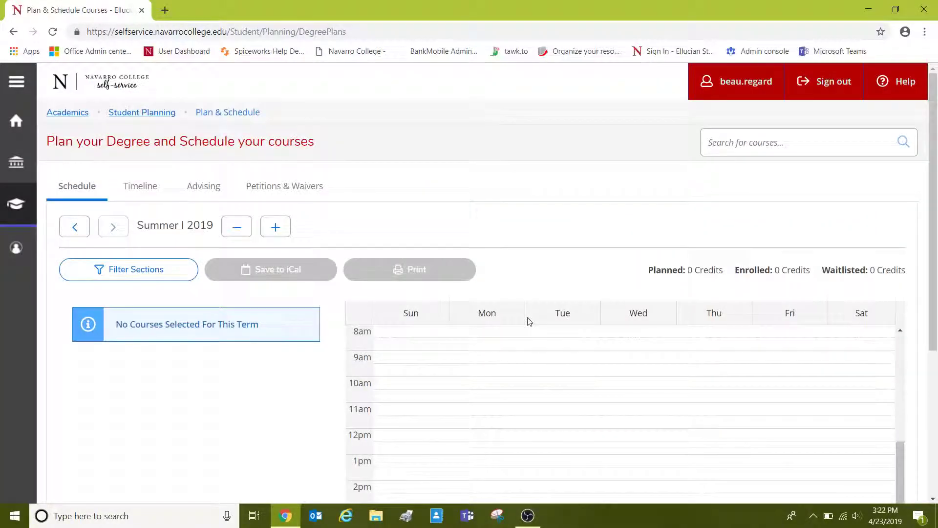
{"action": "scroll", "coordinate": [330, 350], "scroll_direction": "down", "scroll_amount": 5}
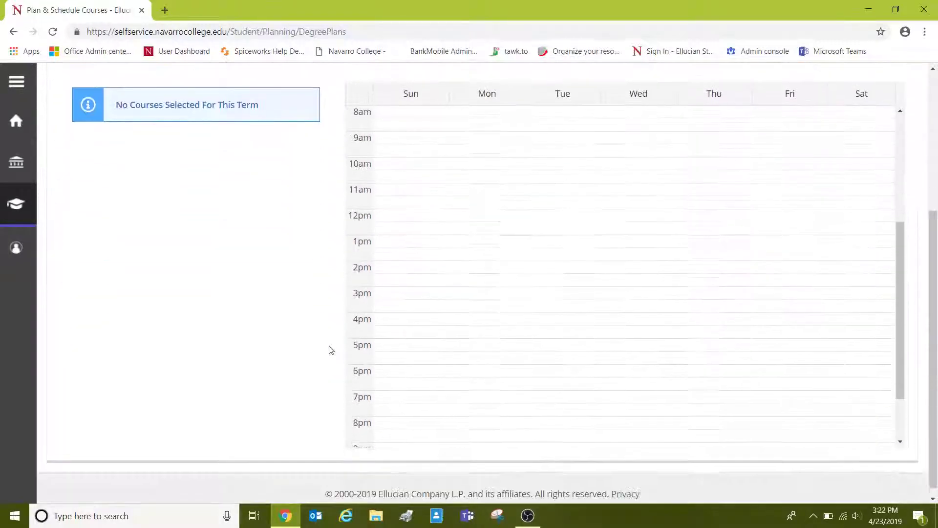
Step: Add the Summer II 2019 term to the plan
{"action": "scroll", "coordinate": [330, 349], "scroll_direction": "up", "scroll_amount": 5}
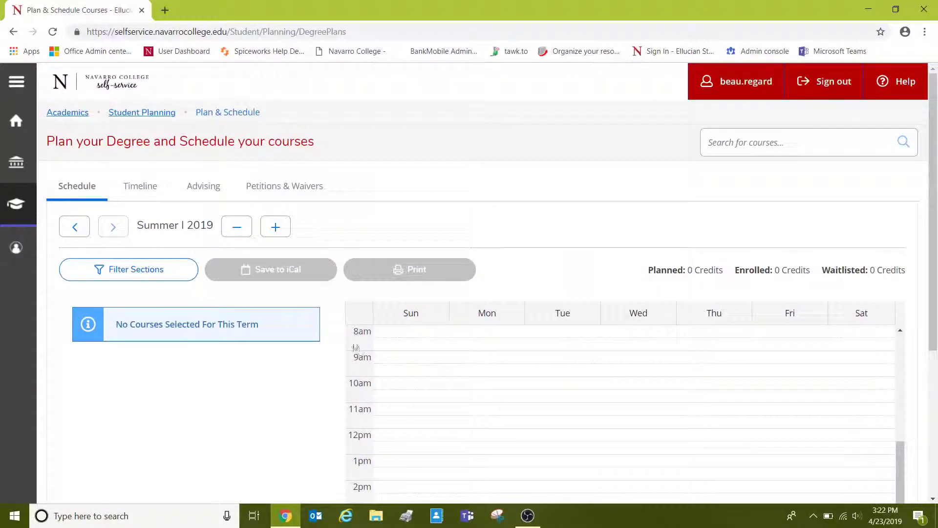
{"action": "left_click", "coordinate": [275, 226]}
{"action": "left_click", "coordinate": [538, 335]}
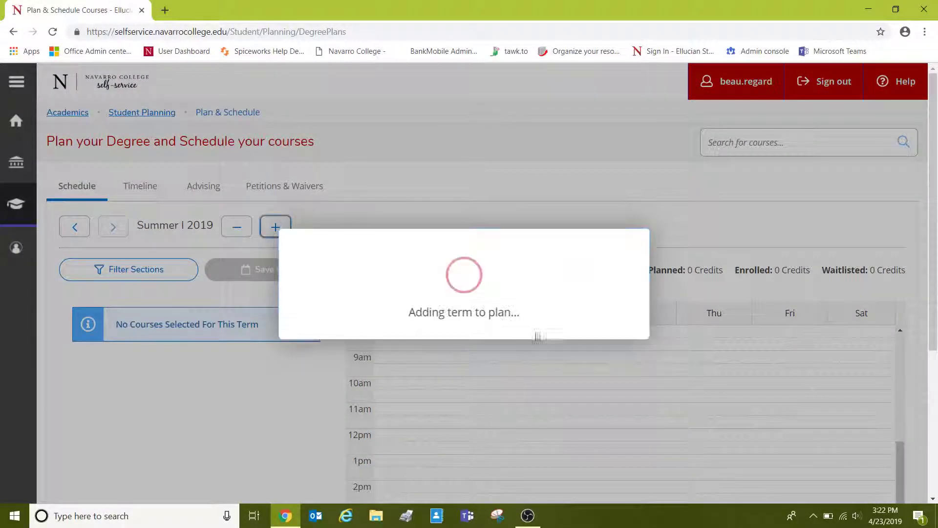